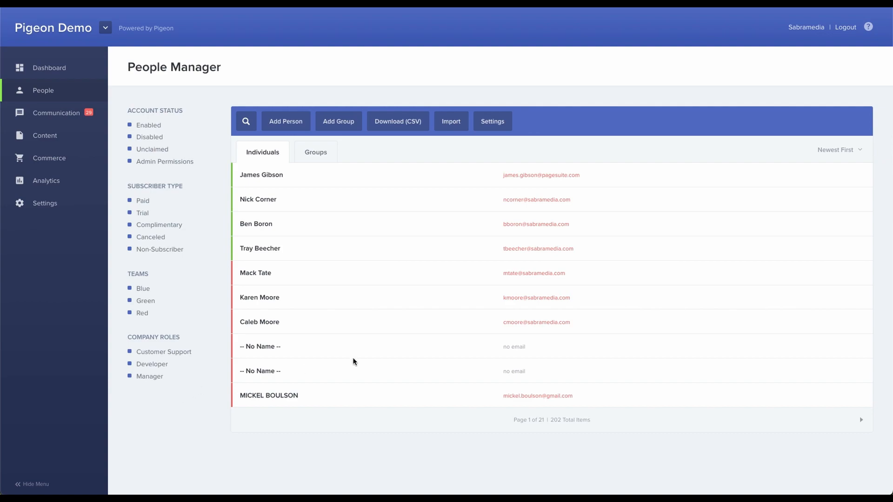
Add a child tag named "New Role" to the Company Roles tag group in the people settings.
{"action": "left_click", "coordinate": [493, 122]}
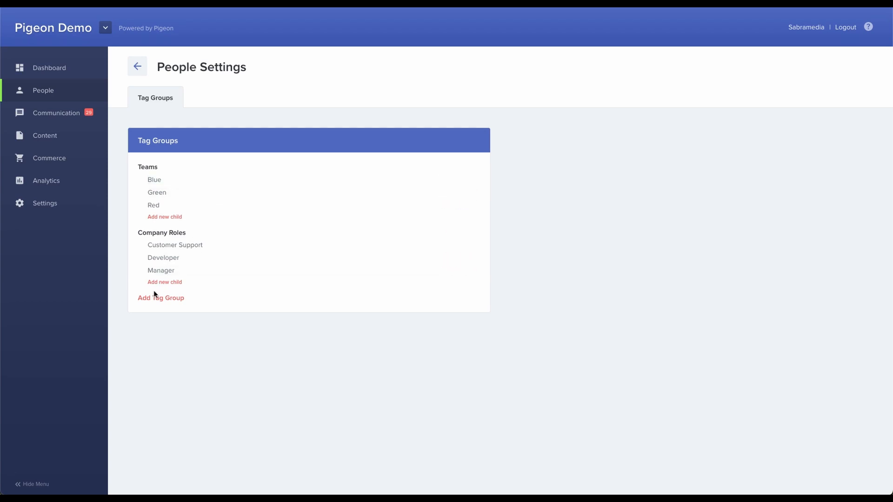
{"action": "left_click", "coordinate": [164, 283]}
{"action": "type", "text": "New Role"}
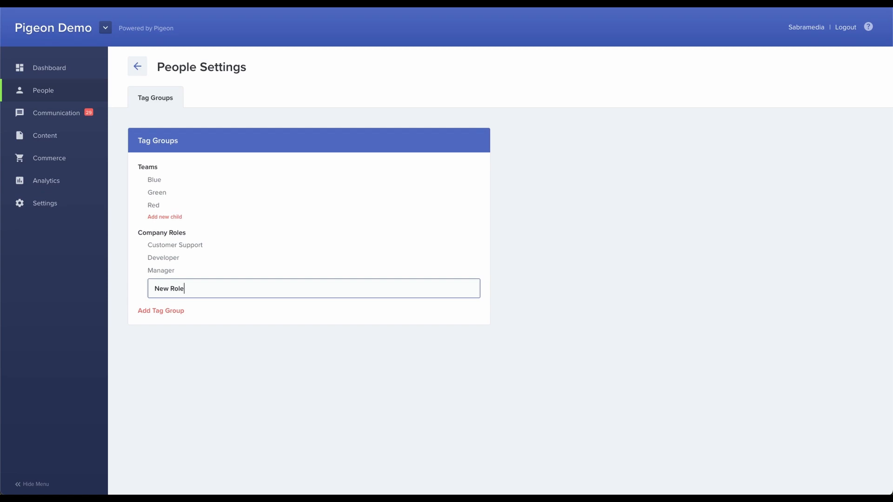
{"action": "key", "text": "Return"}
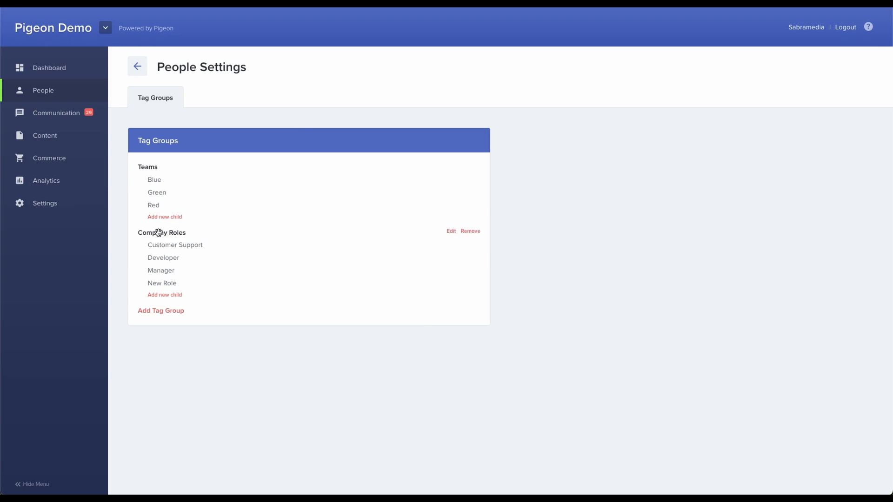
Try to add "Something" to the Company Roles tag group's name, remove that text again and save the name.
{"action": "left_click", "coordinate": [450, 232]}
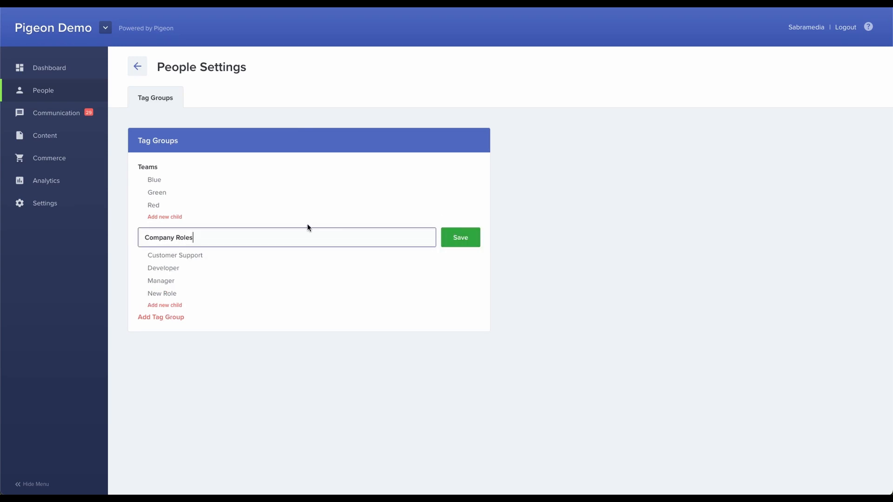
{"action": "type", "text": "Something"}
{"action": "key", "text": "BackSpace"}
{"action": "key", "text": "BackSpace"}
{"action": "key", "text": "BackSpace"}
{"action": "key", "text": "BackSpace"}
{"action": "key", "text": "BackSpace"}
{"action": "key", "text": "BackSpace"}
{"action": "key", "text": "BackSpace"}
{"action": "key", "text": "BackSpace"}
{"action": "key", "text": "BackSpace"}
{"action": "left_click", "coordinate": [468, 234]}
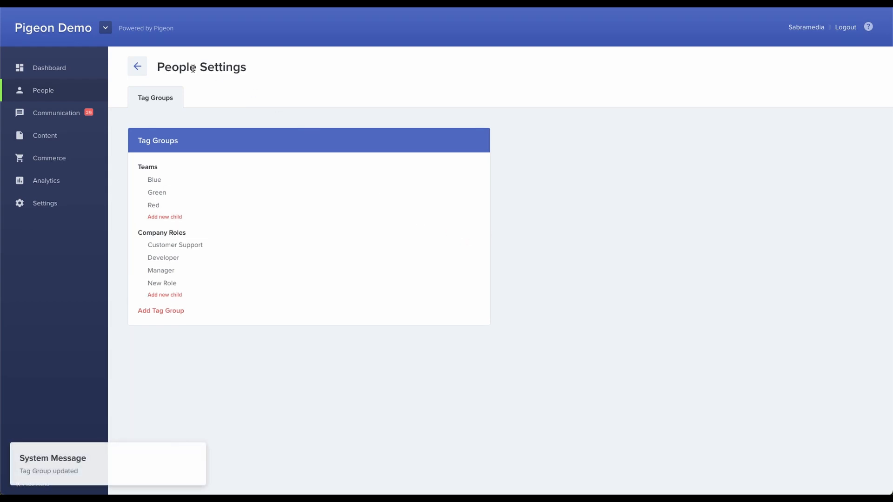
Check the tag filters in the People Manager, move the Company Roles tag group above Teams in the people settings and return.
{"action": "left_click", "coordinate": [138, 66]}
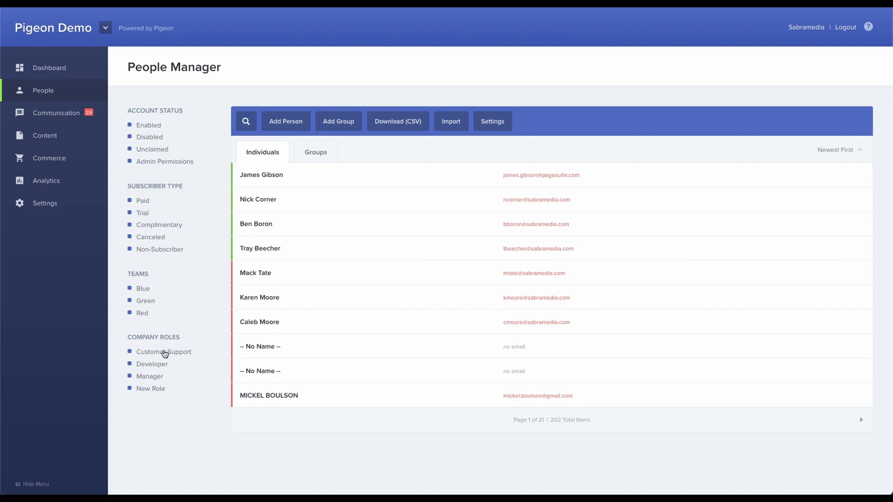
{"action": "left_click", "coordinate": [503, 124]}
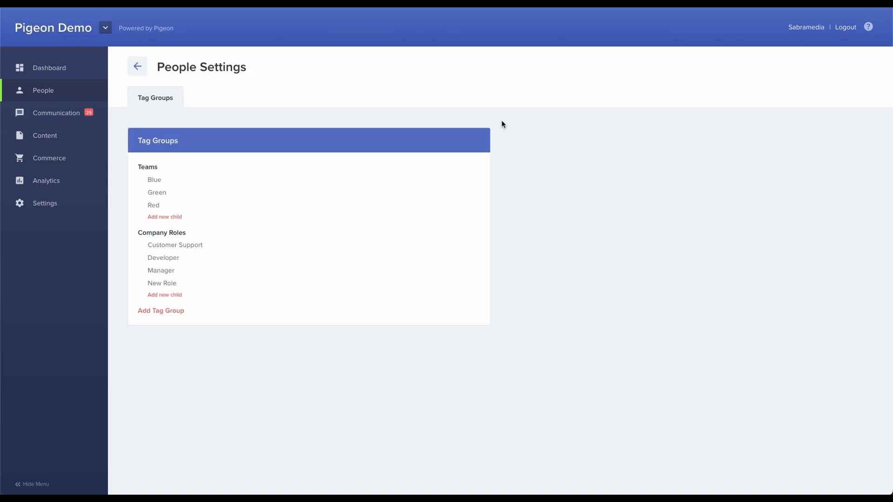
{"action": "left_click_drag", "start_coordinate": [156, 235], "coordinate": [166, 167]}
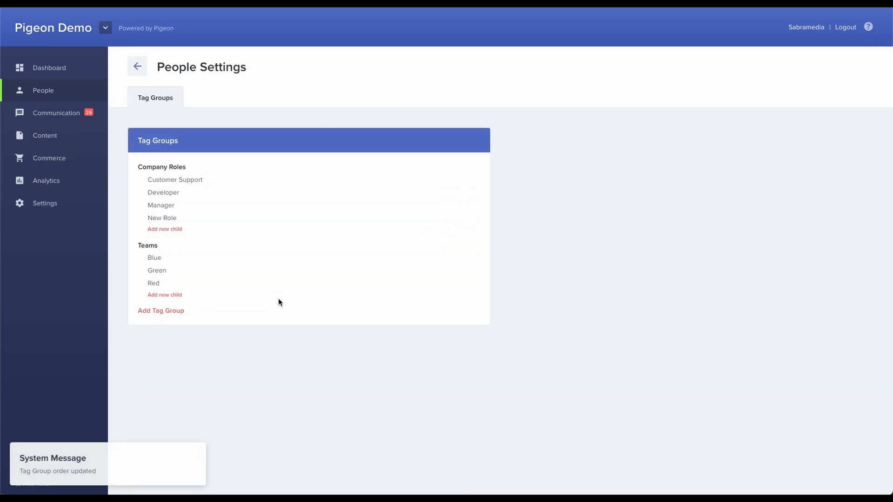
{"action": "left_click", "coordinate": [143, 71]}
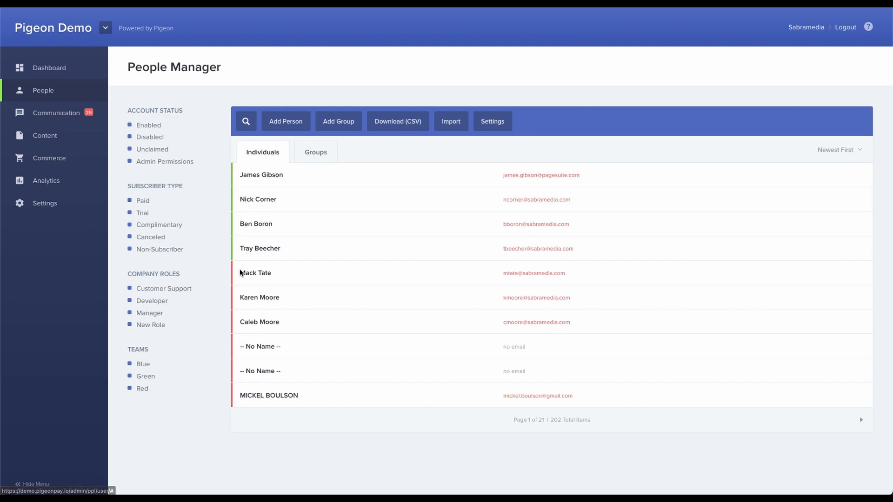
Assign the New Role company role to the second person in the list, and try the New Role filter in the People Manager.
{"action": "left_click", "coordinate": [271, 201]}
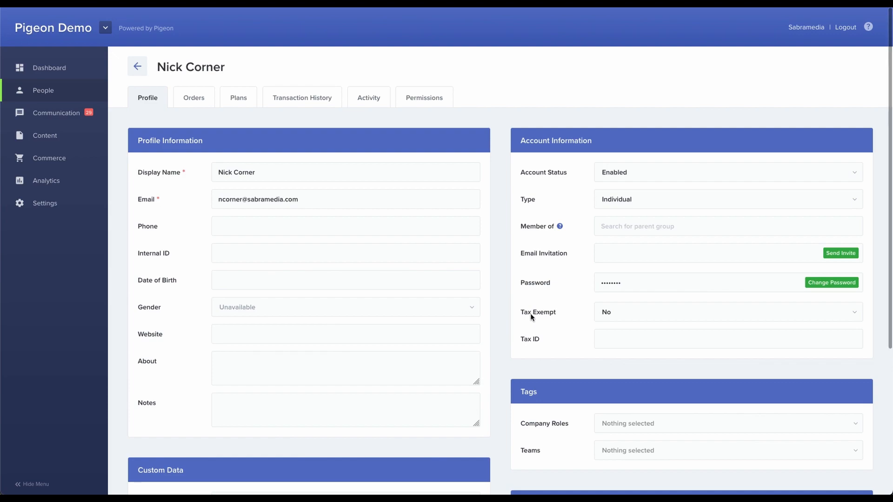
{"action": "scroll", "coordinate": [545, 362], "scroll_direction": "down", "scroll_amount": 1}
{"action": "scroll", "coordinate": [546, 362], "scroll_direction": "down", "scroll_amount": 2}
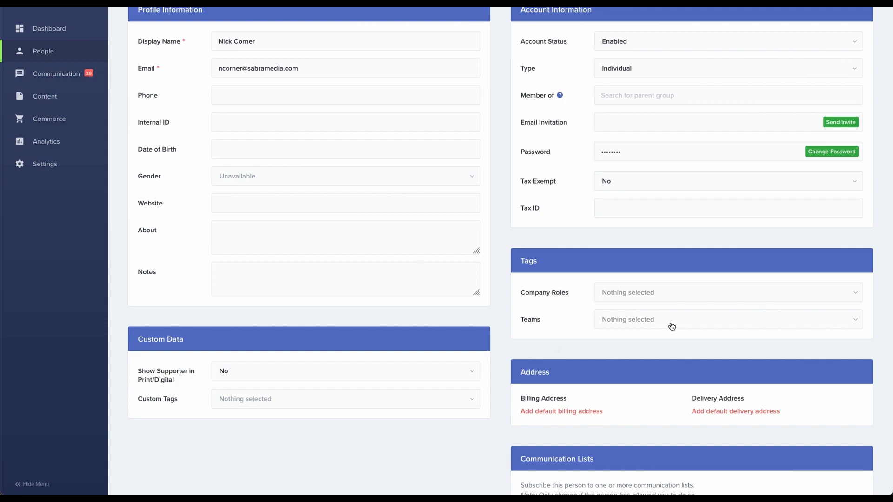
{"action": "left_click", "coordinate": [655, 300]}
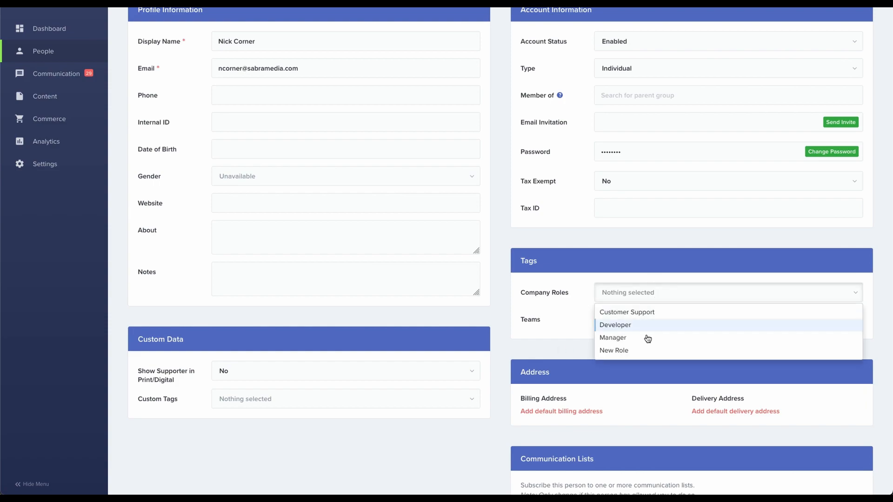
{"action": "left_click", "coordinate": [628, 355]}
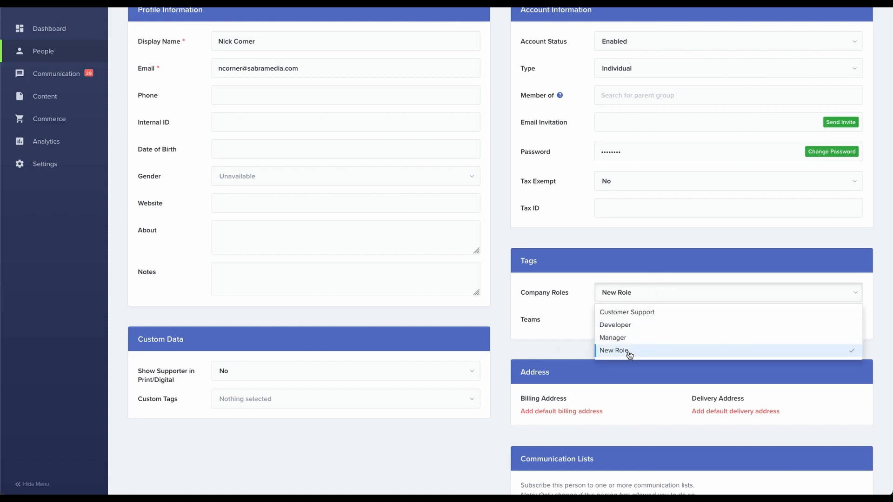
{"action": "left_click", "coordinate": [555, 307]}
{"action": "scroll", "coordinate": [326, 158], "scroll_direction": "up", "scroll_amount": 3}
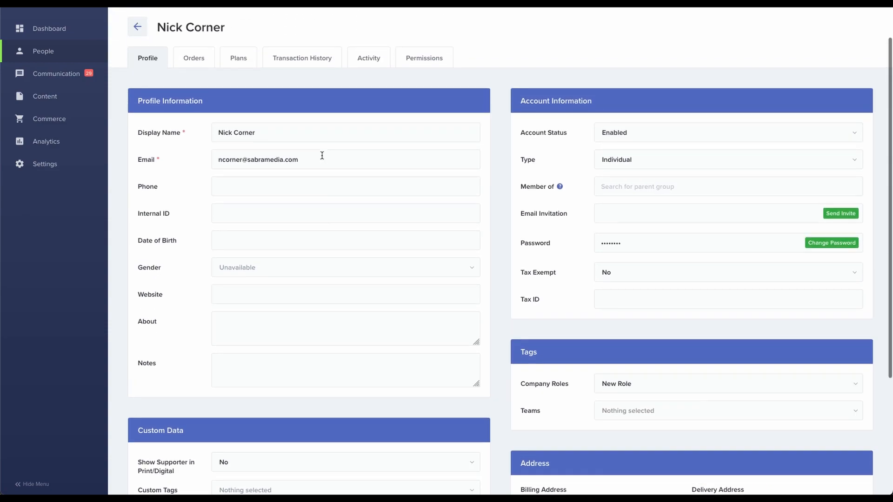
{"action": "left_click", "coordinate": [138, 68]}
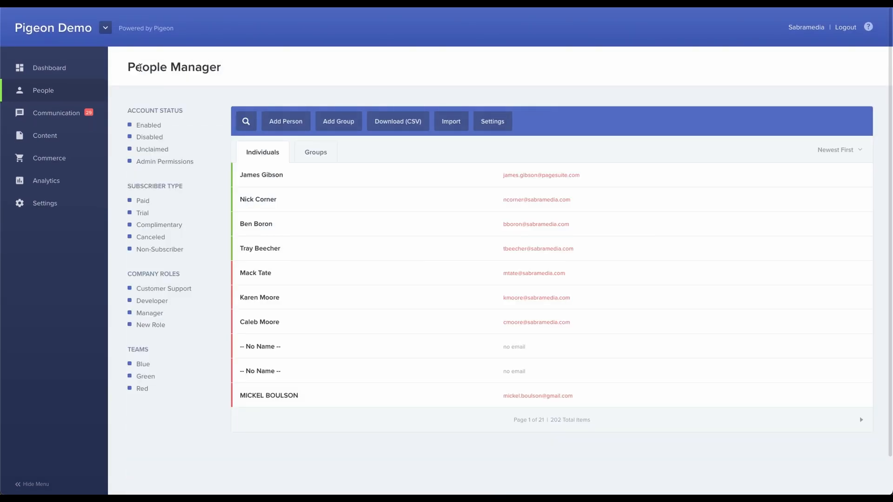
{"action": "left_click", "coordinate": [145, 325]}
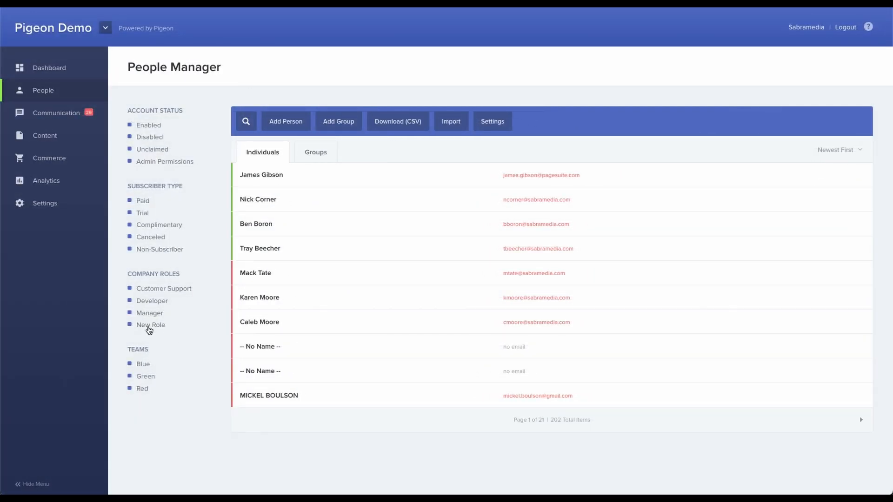
Add the Blue and Red team tags to the second listed person's profile and return to the People Manager.
{"action": "left_click", "coordinate": [261, 201]}
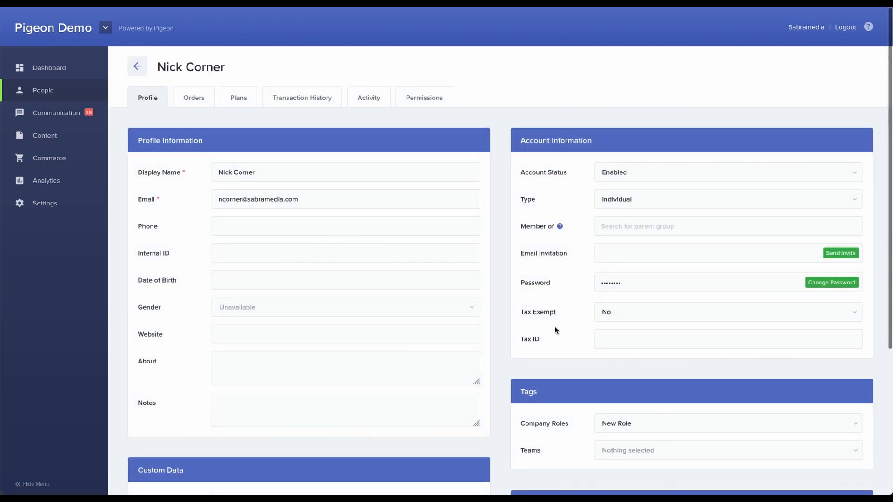
{"action": "scroll", "coordinate": [566, 376], "scroll_direction": "down", "scroll_amount": 1}
{"action": "scroll", "coordinate": [567, 375], "scroll_direction": "down", "scroll_amount": 5}
{"action": "left_click", "coordinate": [629, 255]}
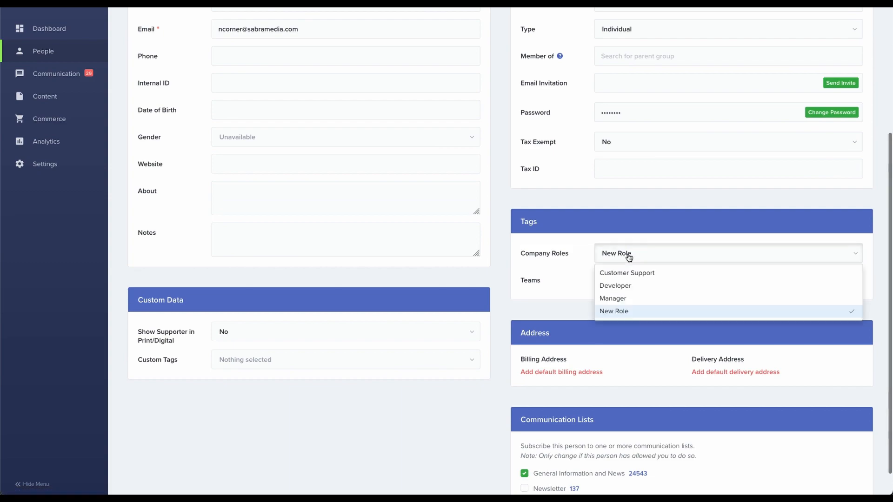
{"action": "left_click", "coordinate": [629, 257]}
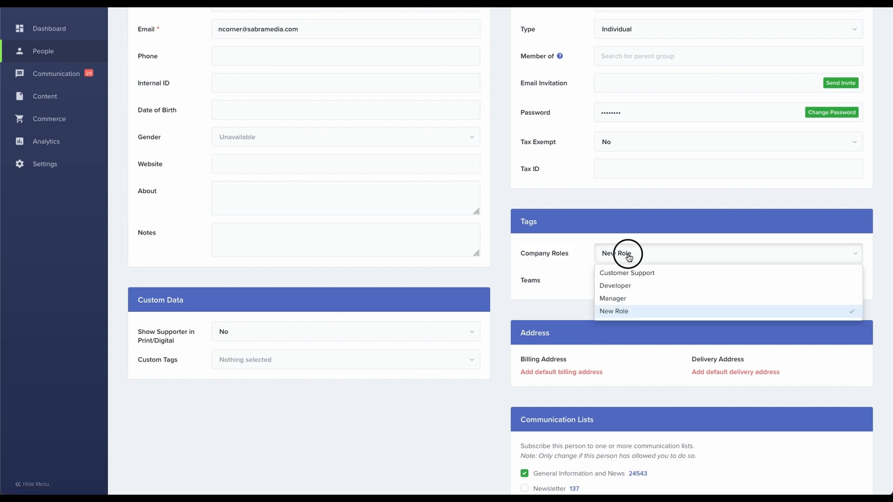
{"action": "left_click", "coordinate": [622, 285]}
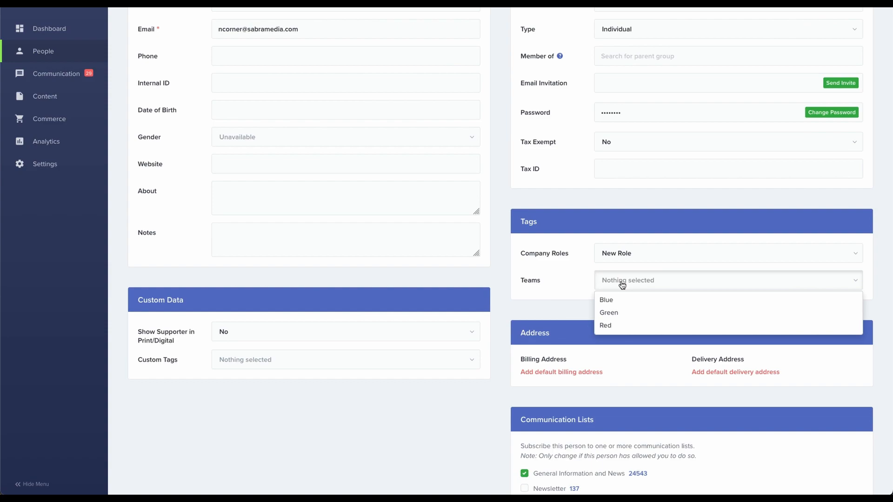
{"action": "left_click", "coordinate": [604, 300]}
{"action": "left_click", "coordinate": [615, 327]}
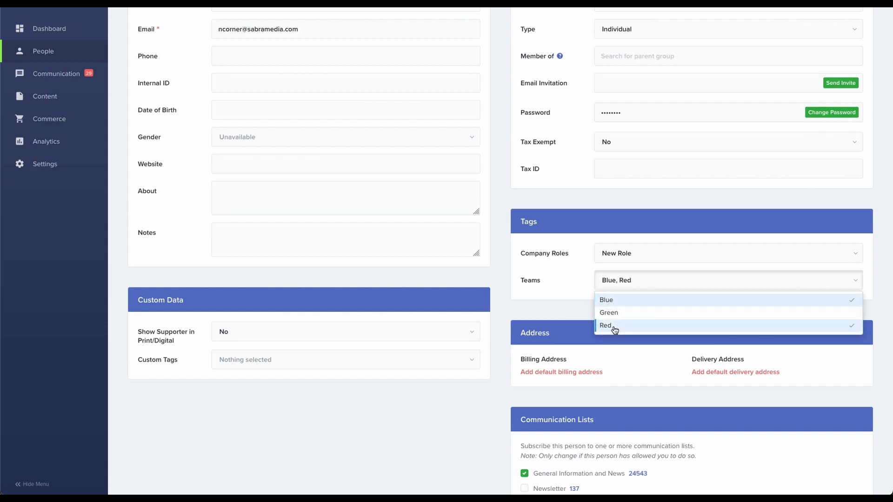
{"action": "left_click", "coordinate": [538, 301]}
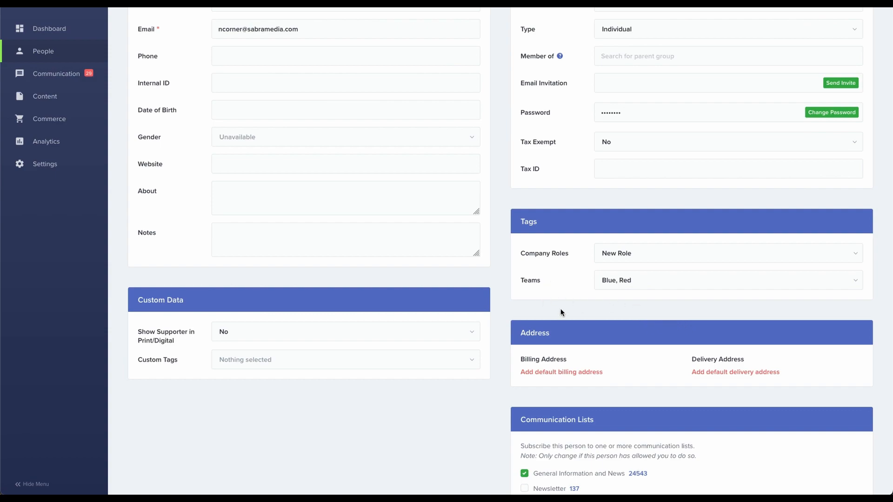
{"action": "scroll", "coordinate": [550, 293], "scroll_direction": "up", "scroll_amount": 5}
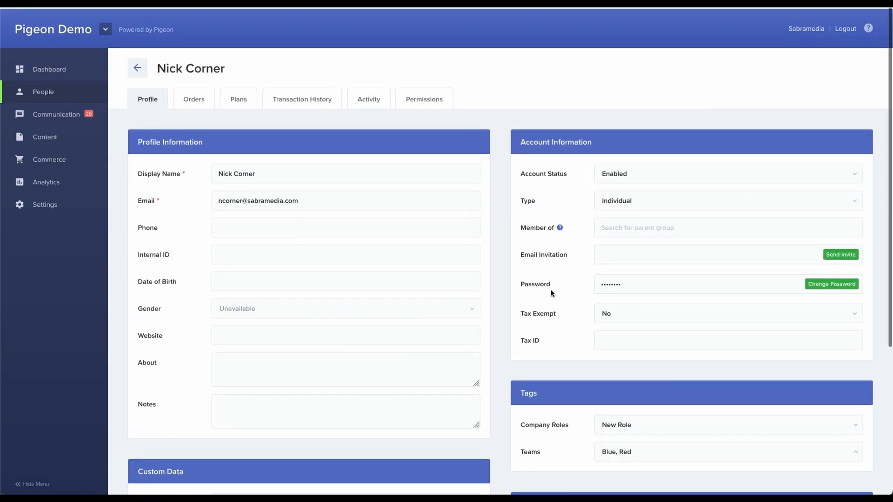
{"action": "left_click", "coordinate": [137, 65]}
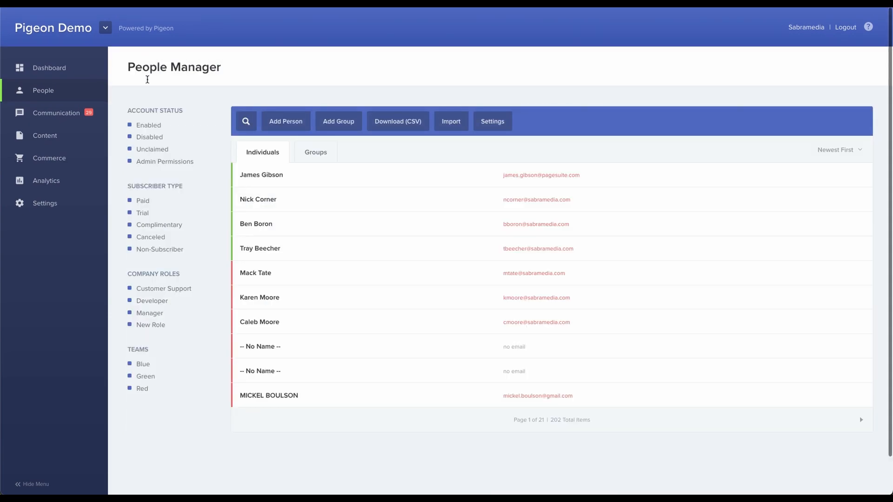
Filter the people list by the individual team tags, trying Blue, Green and Red in turn.
{"action": "left_click", "coordinate": [142, 365]}
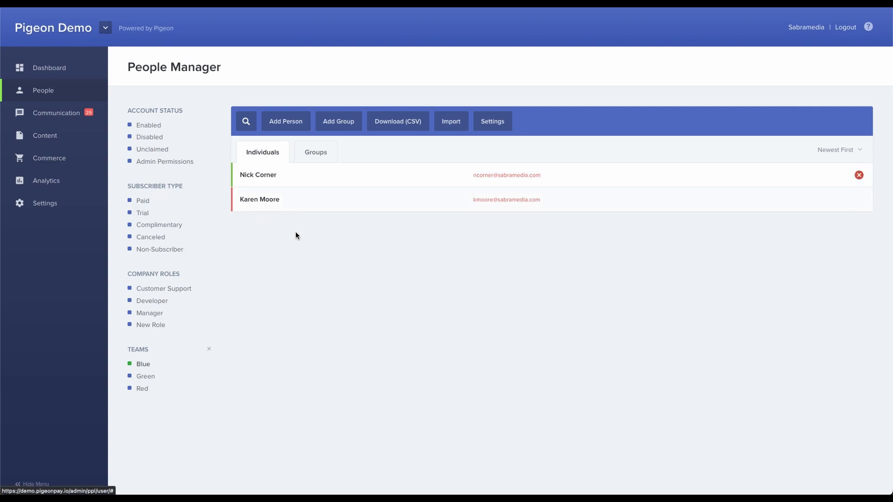
{"action": "left_click", "coordinate": [146, 376]}
{"action": "left_click", "coordinate": [144, 392]}
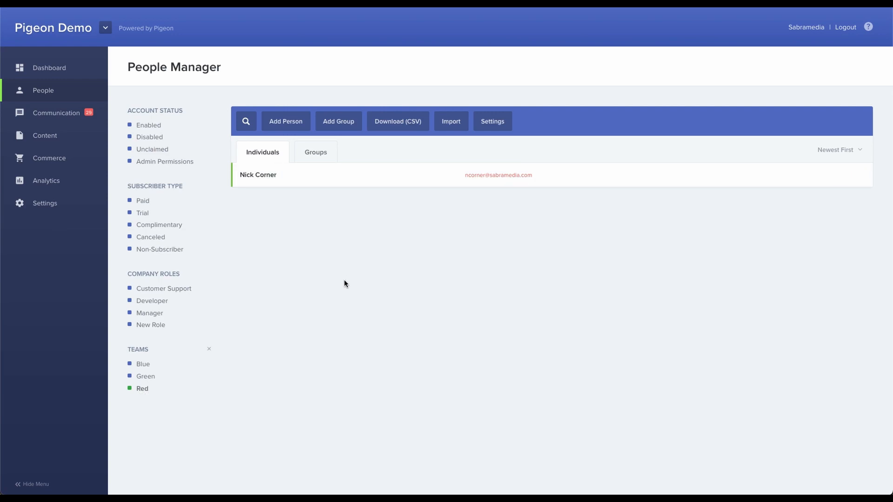
Combine the Blue team filter with Red, toggle Blue off and on, and clear both team filters.
{"action": "left_click", "coordinate": [147, 367]}
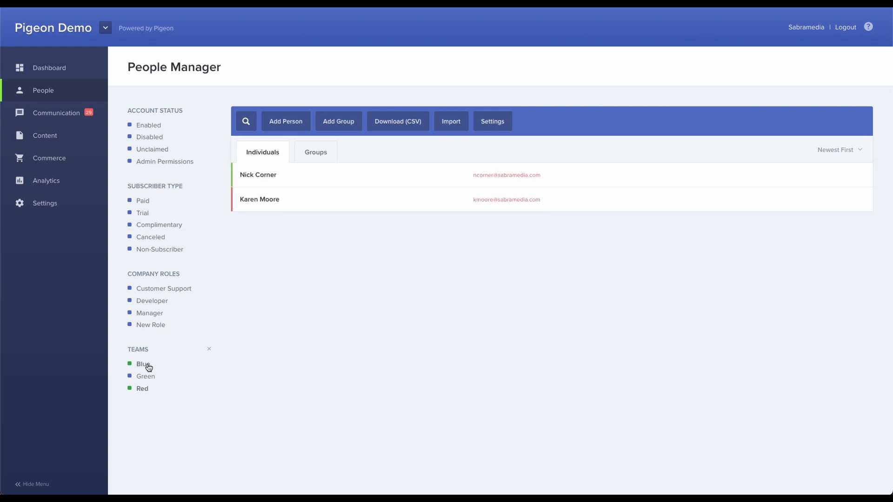
{"action": "left_click", "coordinate": [147, 366]}
{"action": "left_click", "coordinate": [148, 366]}
{"action": "left_click", "coordinate": [147, 367]}
{"action": "left_click", "coordinate": [147, 366]}
{"action": "left_click", "coordinate": [141, 364]}
{"action": "left_click", "coordinate": [141, 393]}
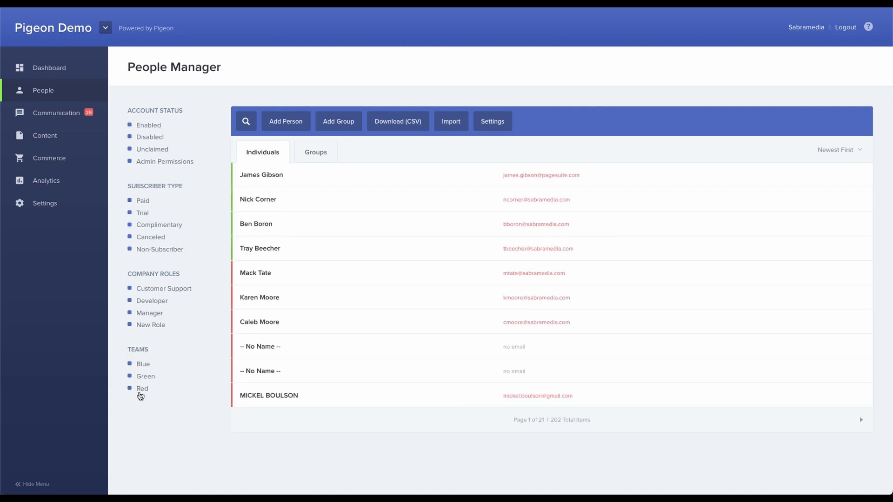